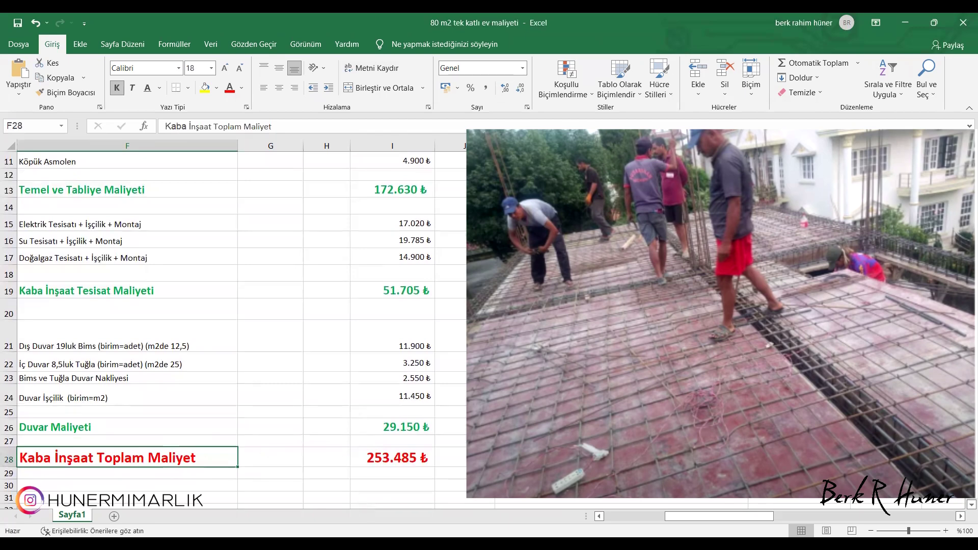
Step: Review the Kaba İnşaat Toplam Maliyet total formula in I28
left_click(393, 453)
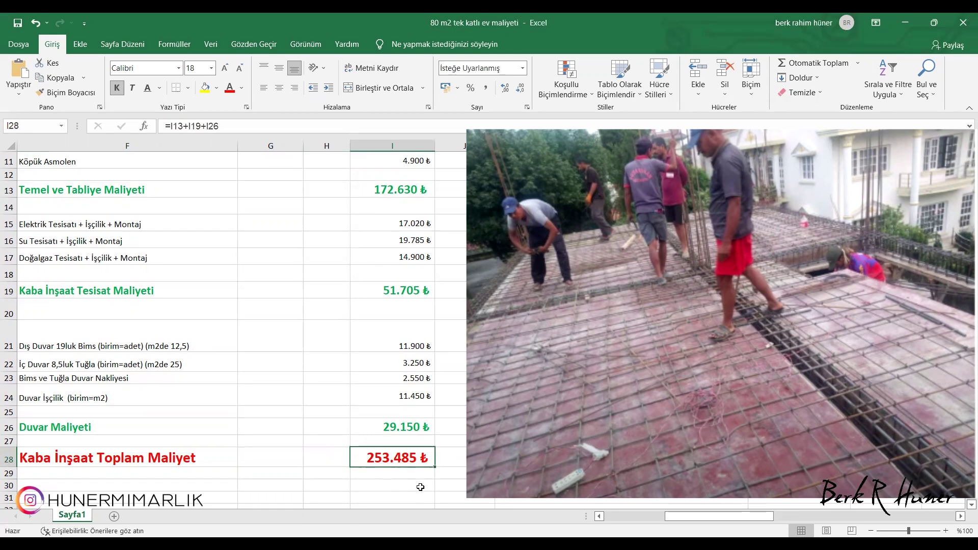
scroll(400, 463, "up", 2)
scroll(398, 456, "up", 1)
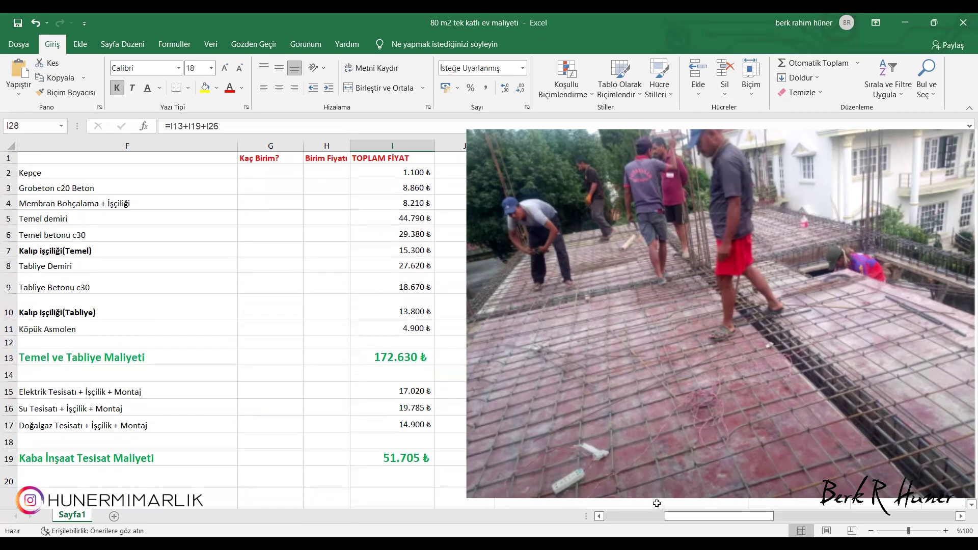
Step: Review the material, plastering and screed costs in the finishing-works table, rows 2 to 4 of columns K to N
left_click_drag(682, 518, 742, 522)
left_click(125, 176)
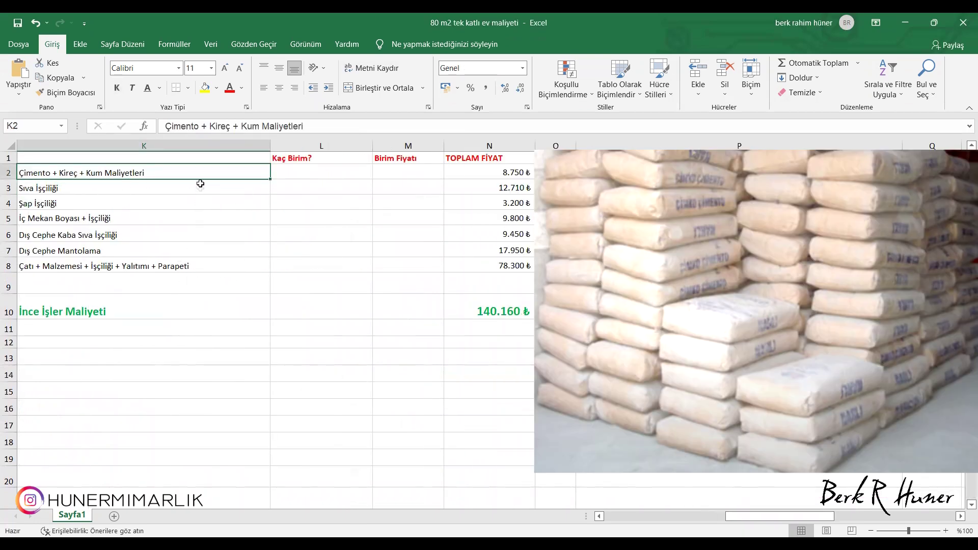
left_click(504, 174)
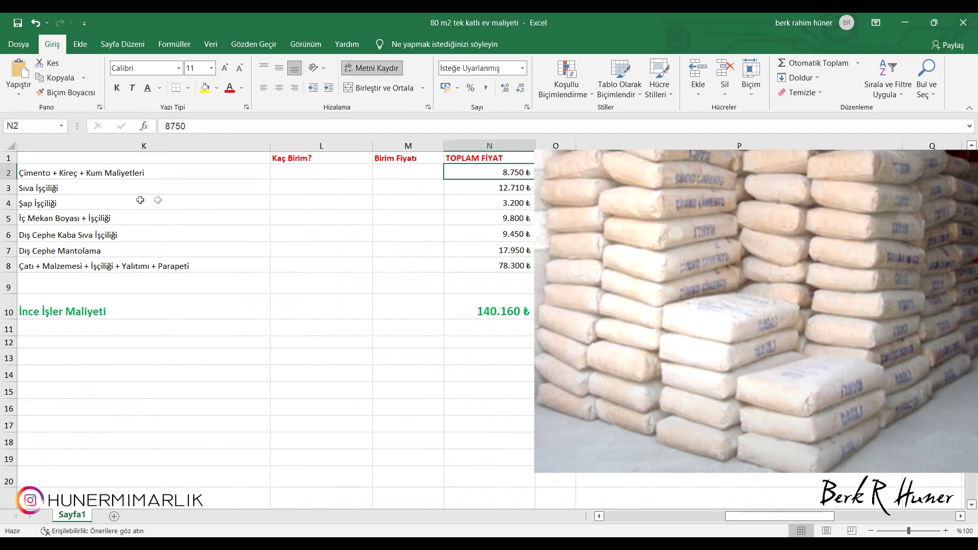
left_click(117, 188)
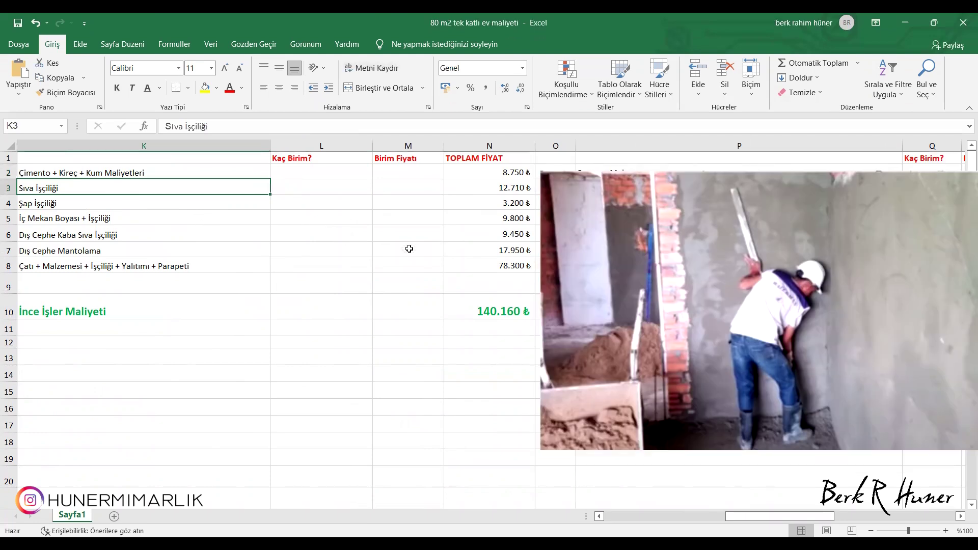
left_click(482, 188)
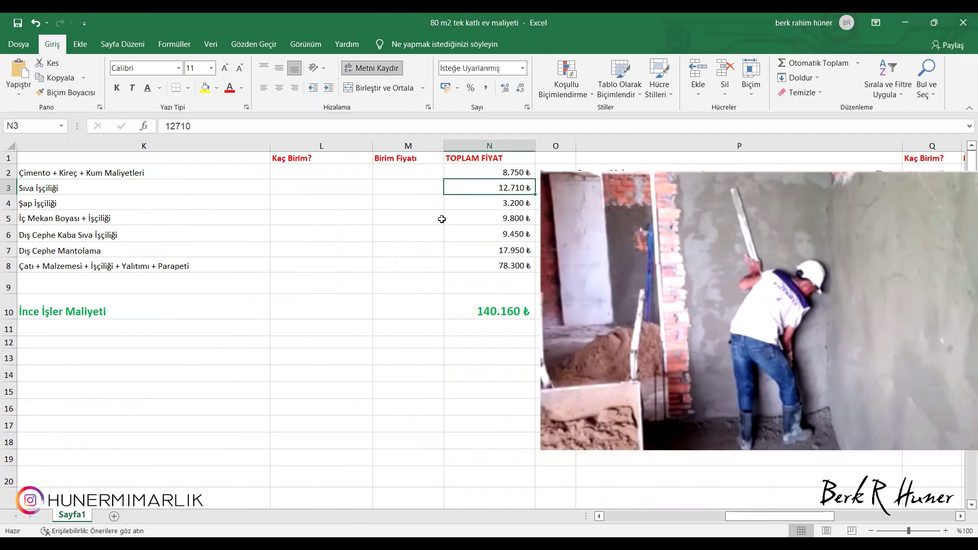
left_click(119, 206)
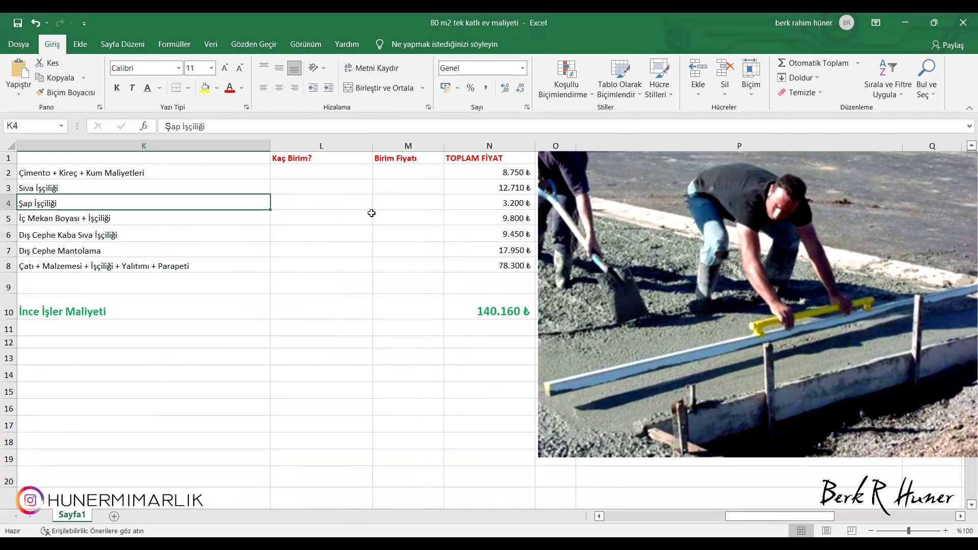
left_click(515, 203)
Step: Review the interior paint, exterior plaster, insulation and roof costs in rows 5 to 8, plus the İnce İşler Maliyeti subtotal in N10
left_click(176, 218)
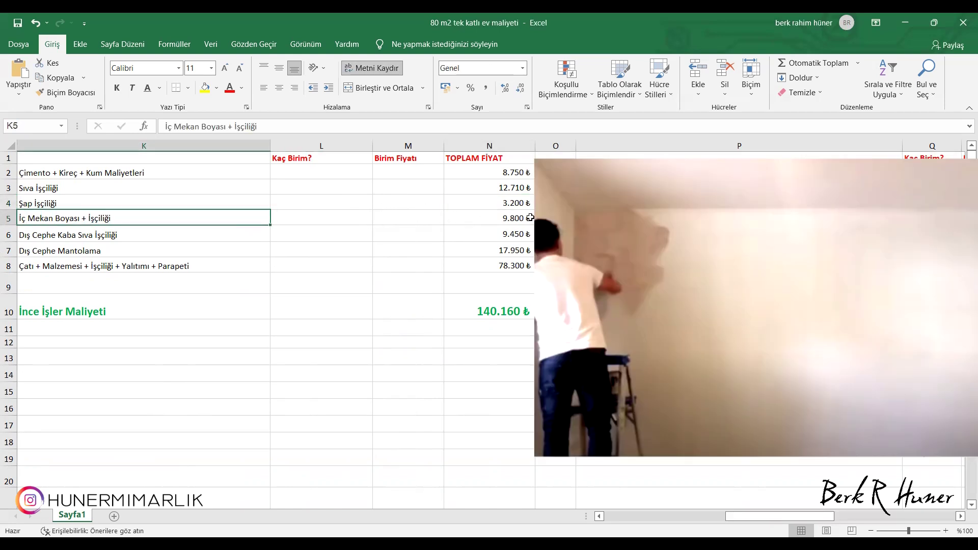
left_click(508, 217)
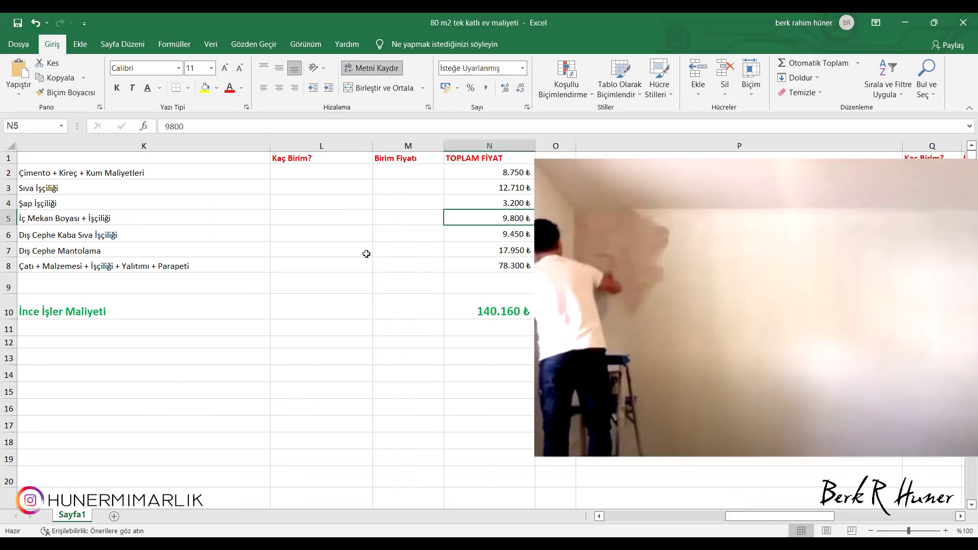
left_click(513, 236)
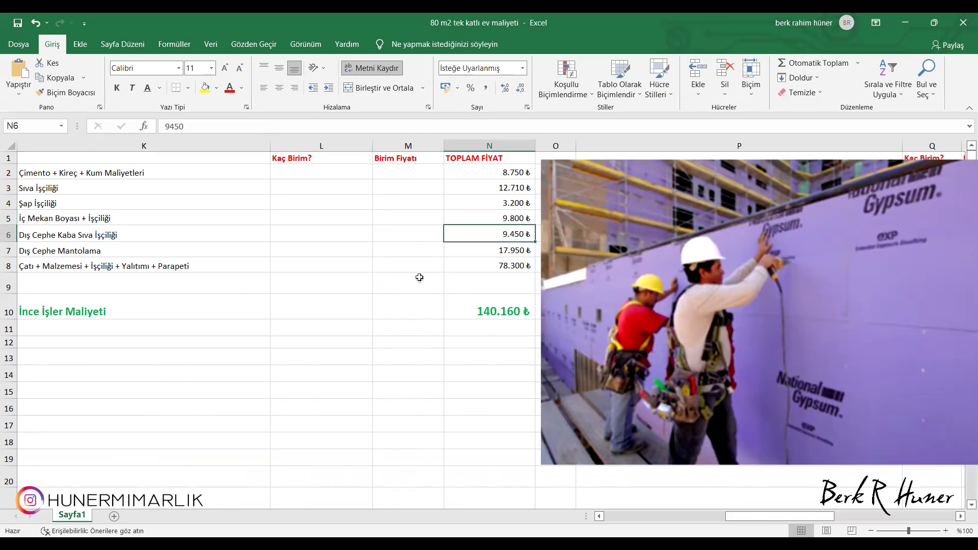
left_click(497, 251)
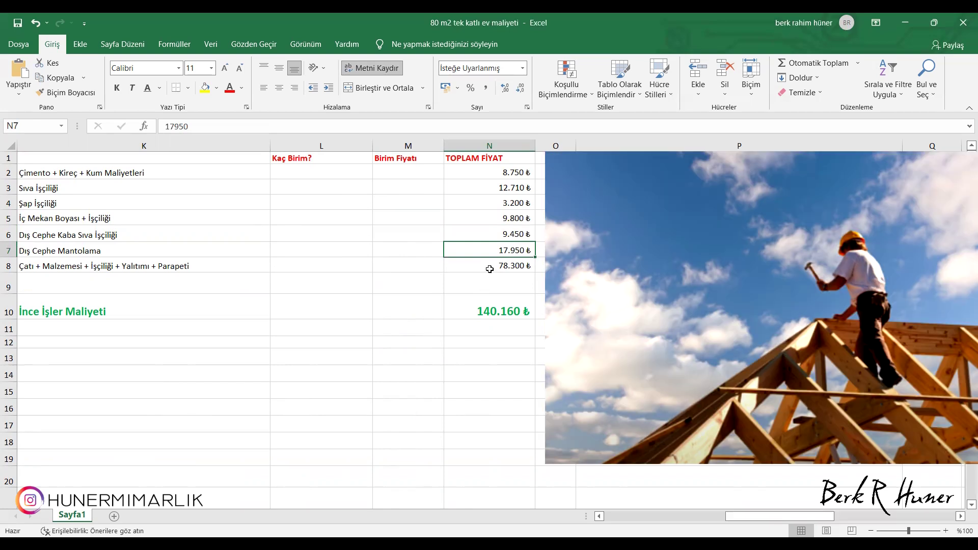
left_click(493, 265)
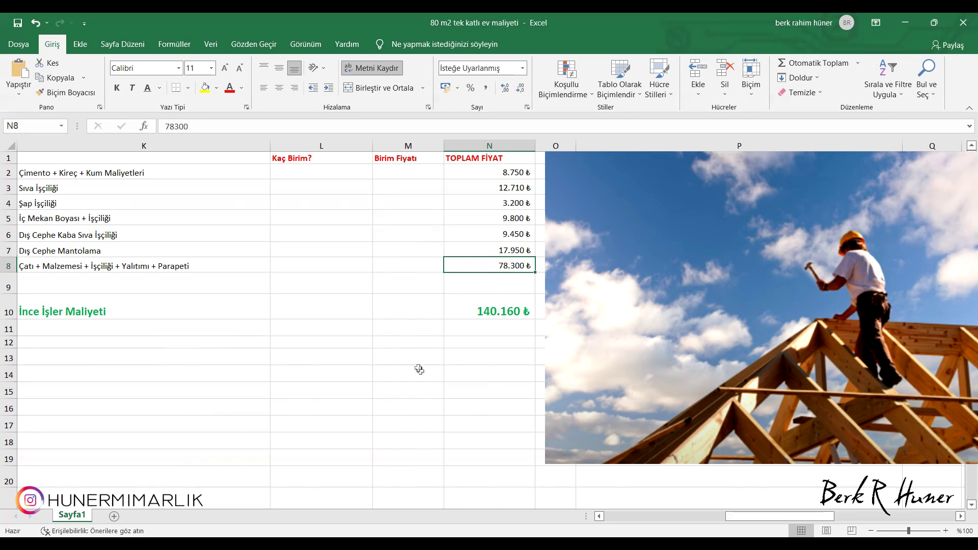
left_click(472, 310)
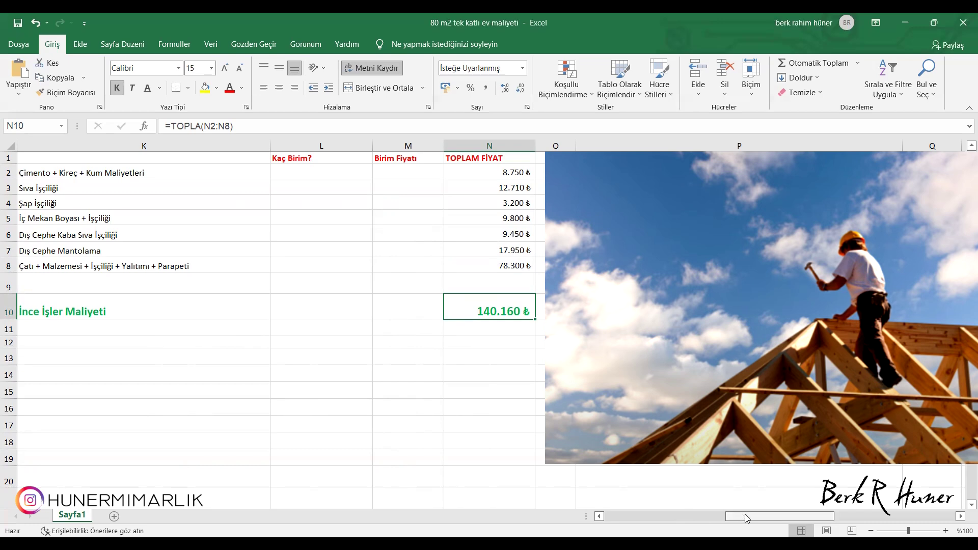
Step: Review the window material, room door and entrance door costs in the Cephe Kaplamaları/İç Mekan Elemanları table, columns P to S
left_click_drag(747, 516, 810, 516)
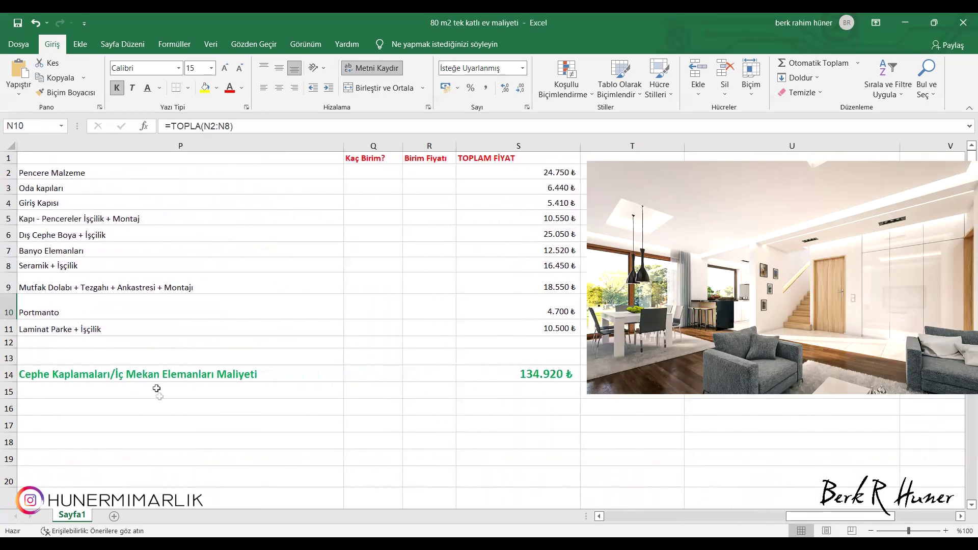
left_click(165, 374)
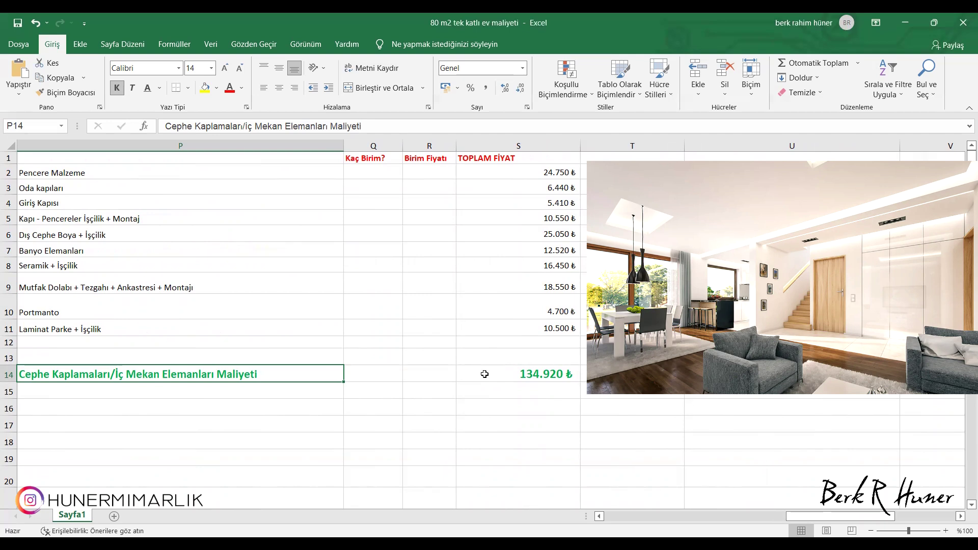
left_click(240, 174)
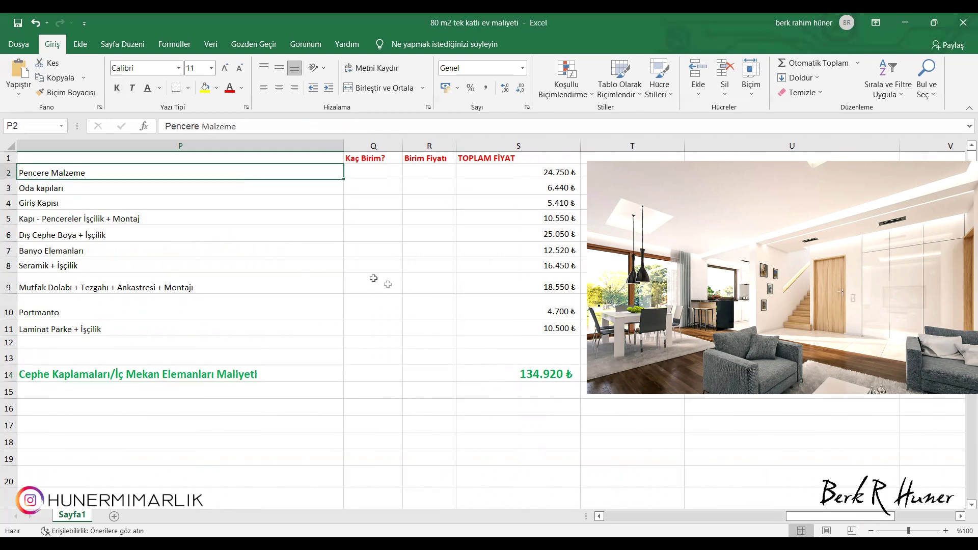
left_click(560, 170)
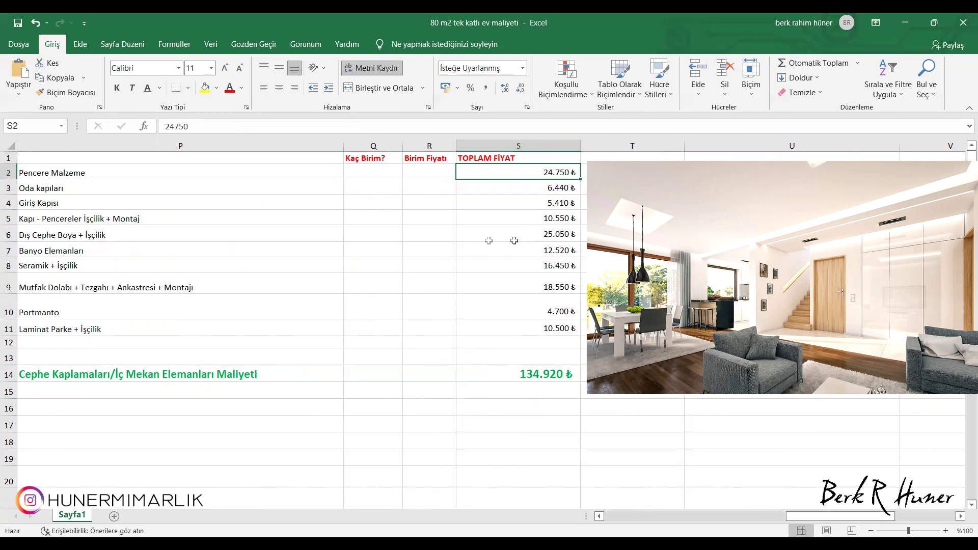
left_click(159, 188)
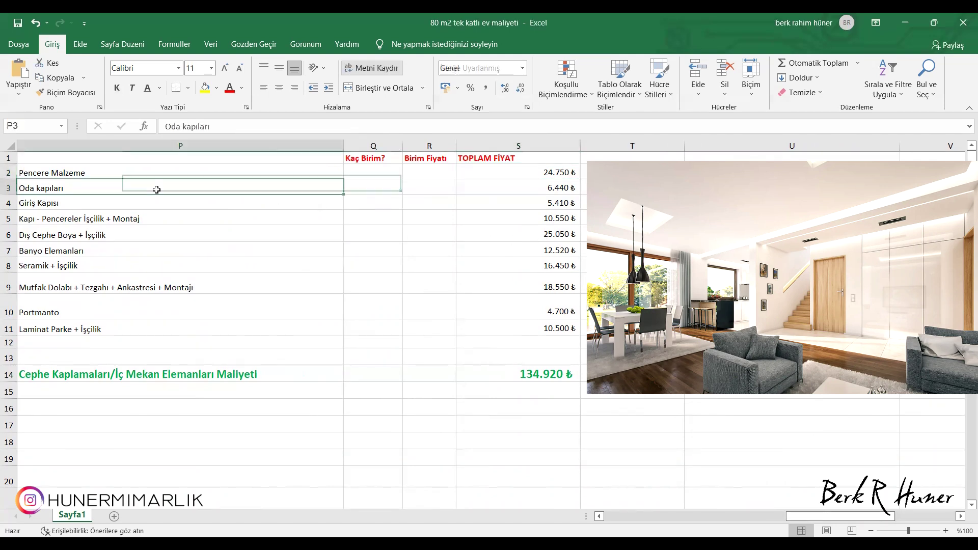
left_click(531, 189)
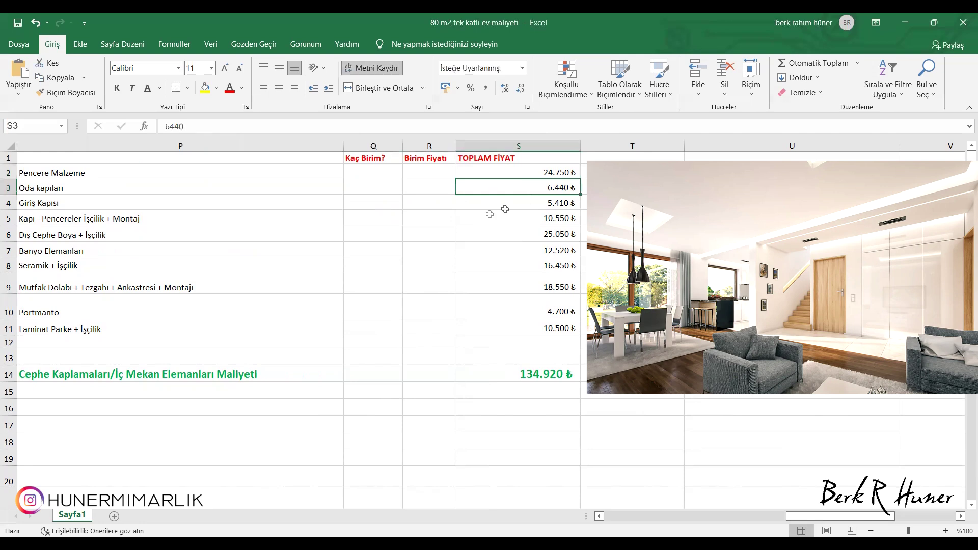
left_click(238, 206)
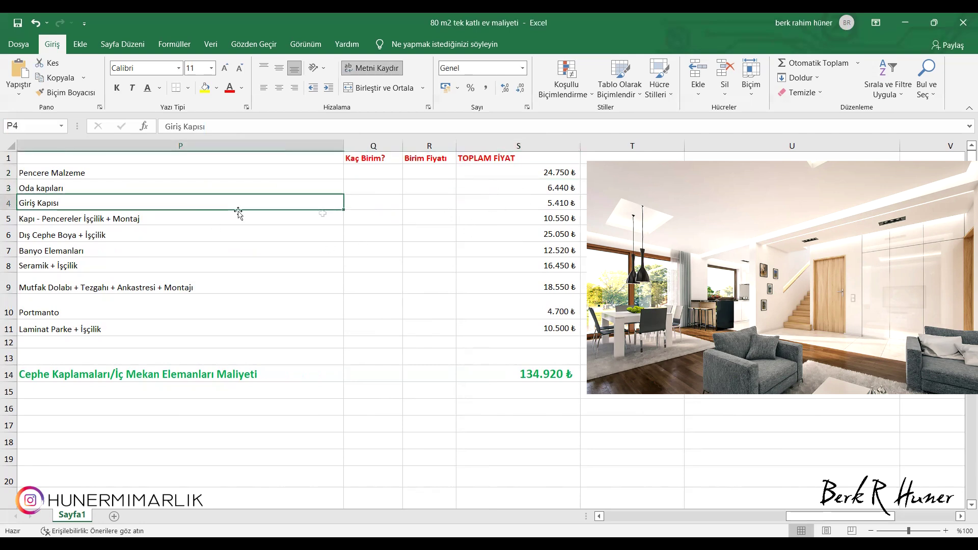
left_click(541, 200)
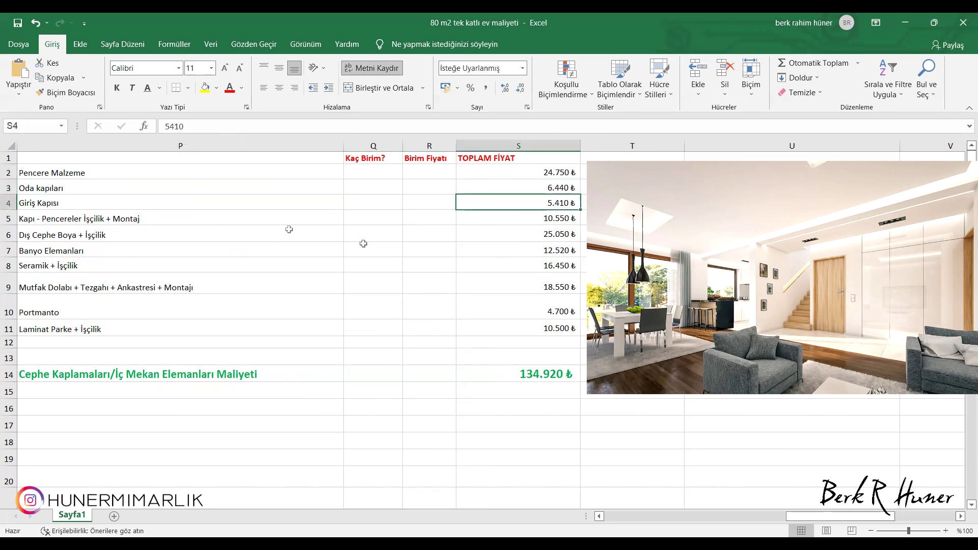
Step: Review the door and window installation, exterior paint, bathroom, ceramic and kitchen costs in S5 to S9
left_click(155, 223)
left_click(498, 220)
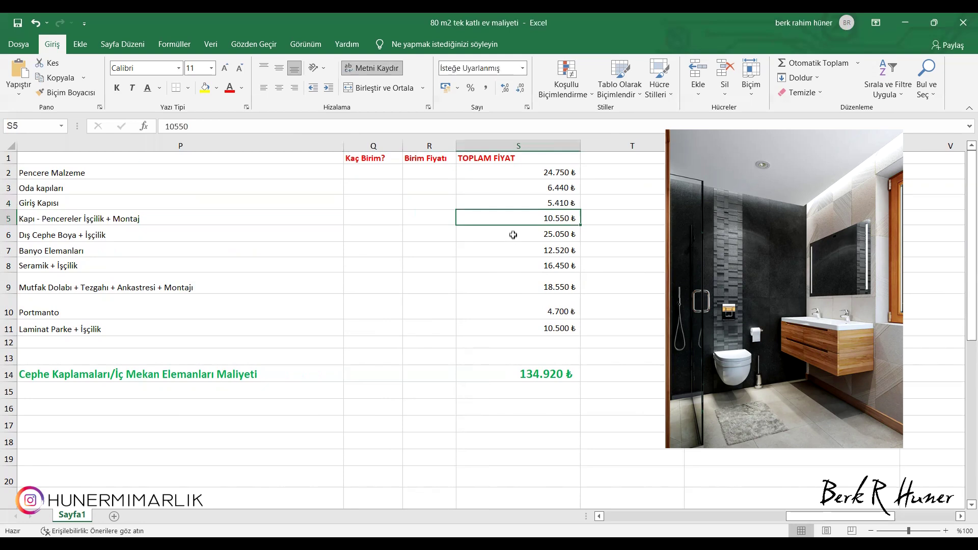
left_click(513, 234)
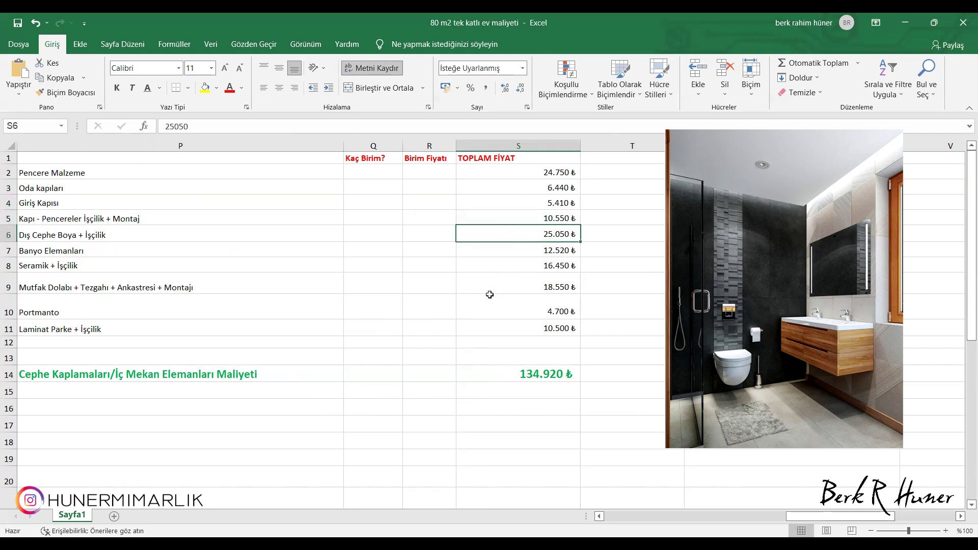
left_click(488, 249)
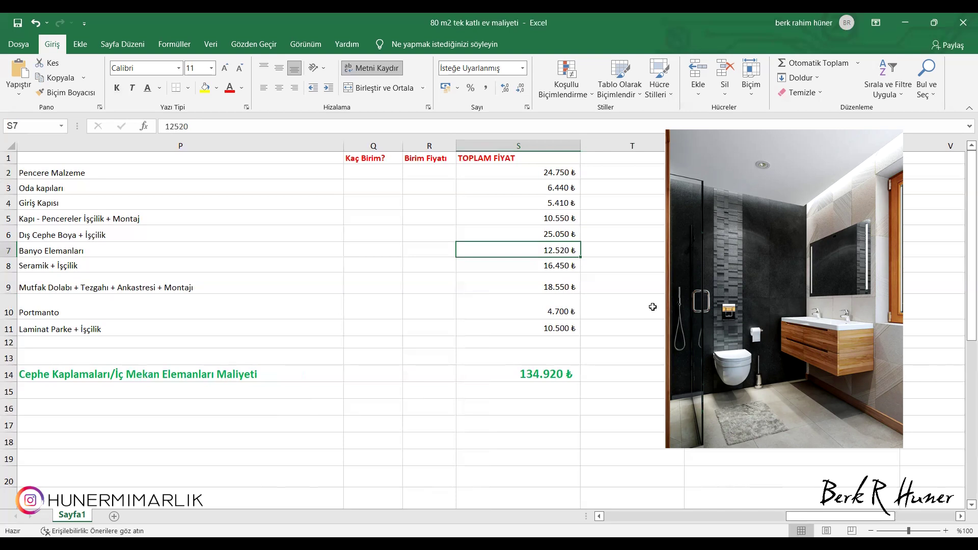
left_click(527, 265)
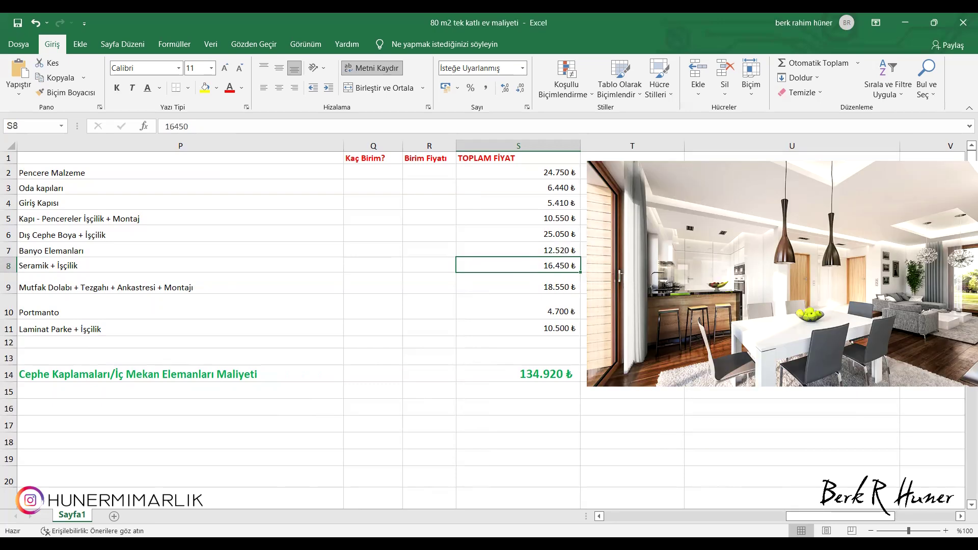
left_click(557, 281)
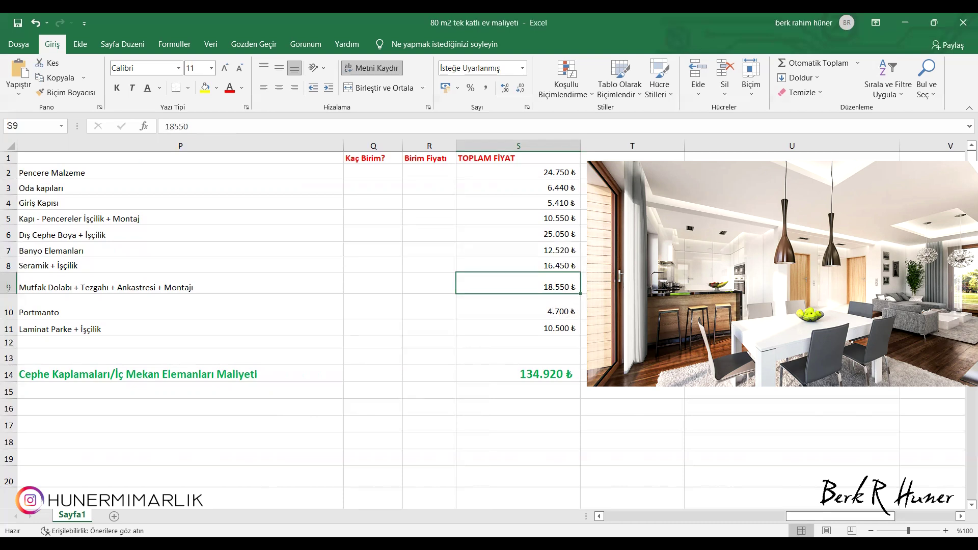
Step: Review the Portmanto and Laminat Parke costs and the Cephe Kaplamaları/İç Mekan Elemanları Maliyeti subtotal in S14
left_click(526, 305)
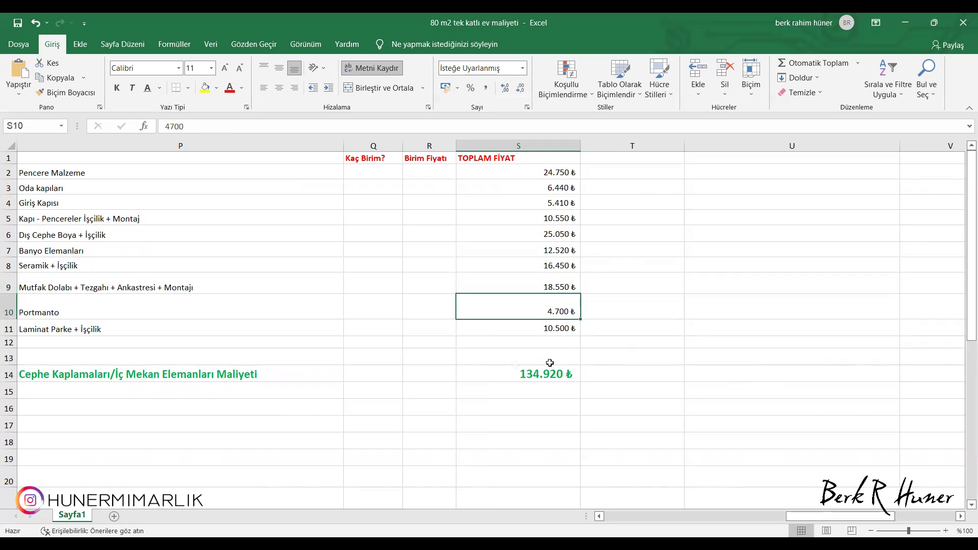
left_click(506, 331)
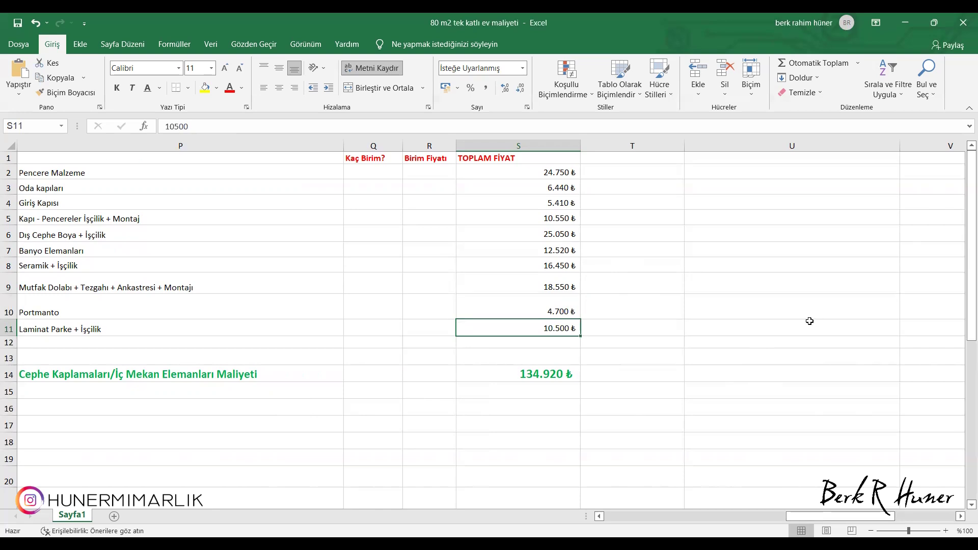
left_click(547, 375)
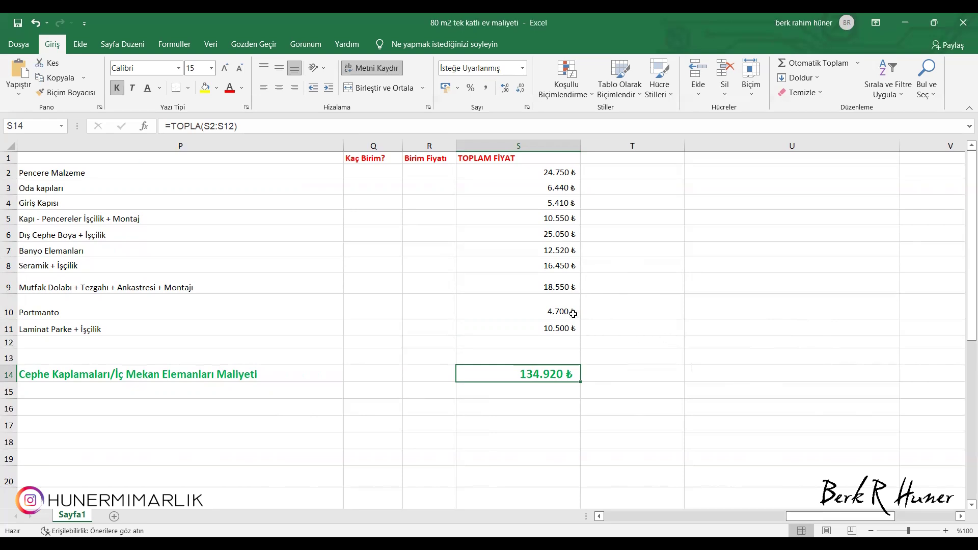
left_click(541, 326)
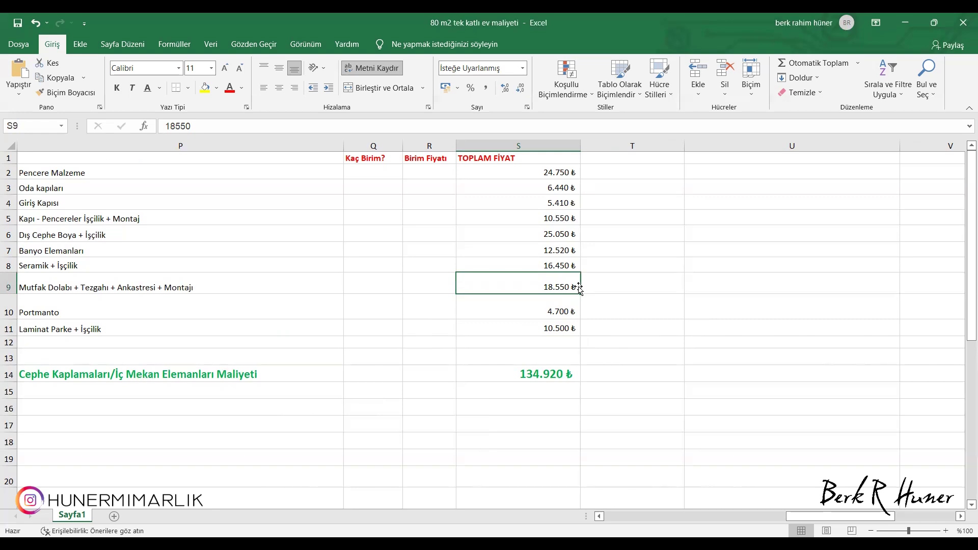
left_click(547, 374)
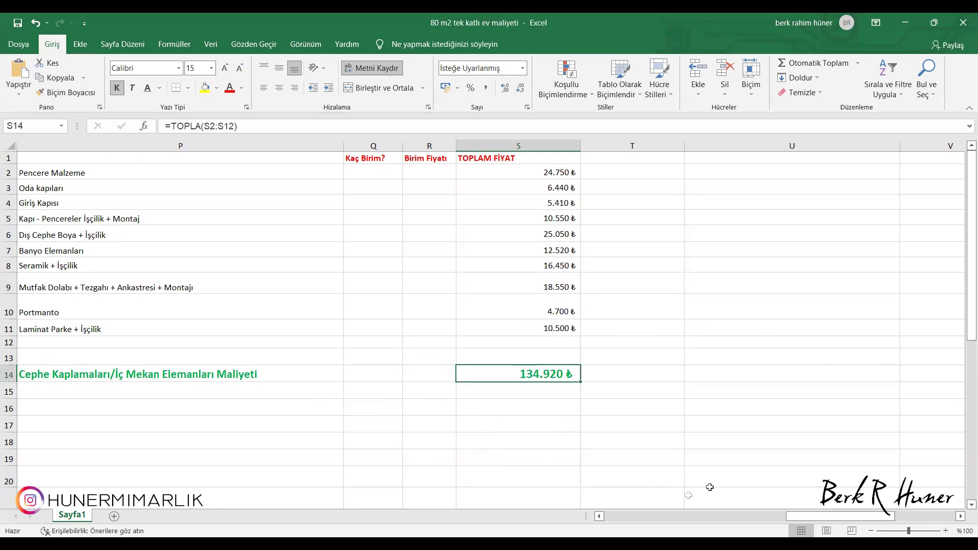
Step: Review the İnce İnşaat Toplam Maliyet formula in S22 and the TOPLAM İNŞAAT MALİYETİ formula in S24
scroll(541, 397, "down", 1)
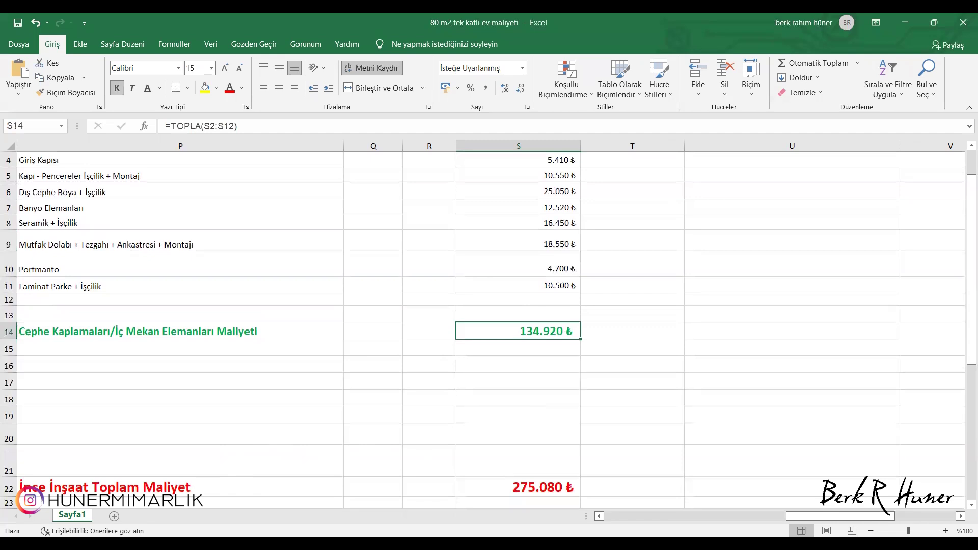
left_click(498, 487)
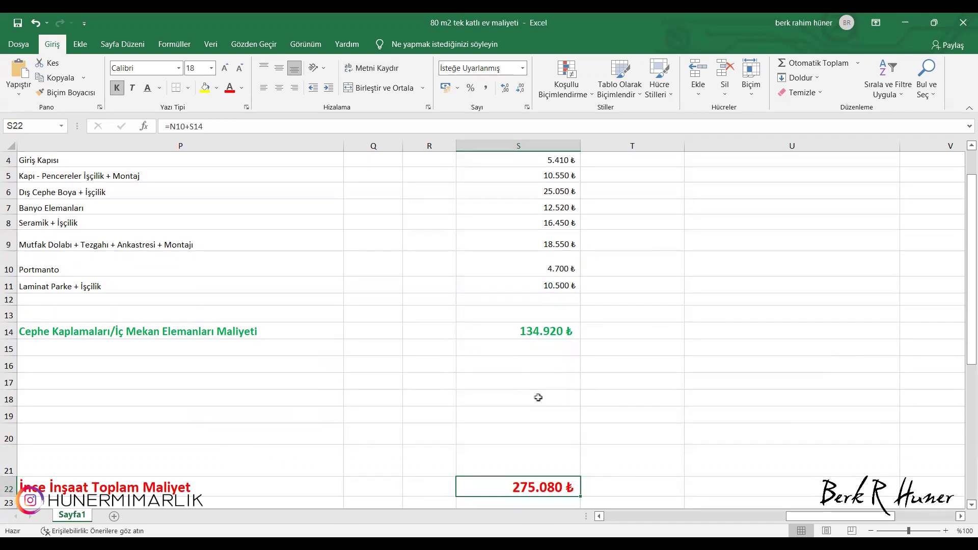
scroll(537, 387, "down", 1)
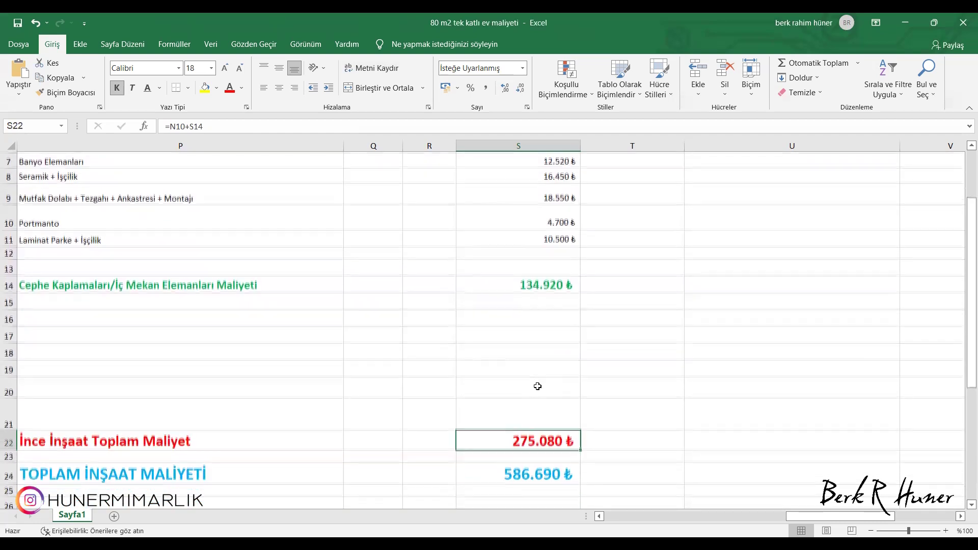
left_click(538, 473)
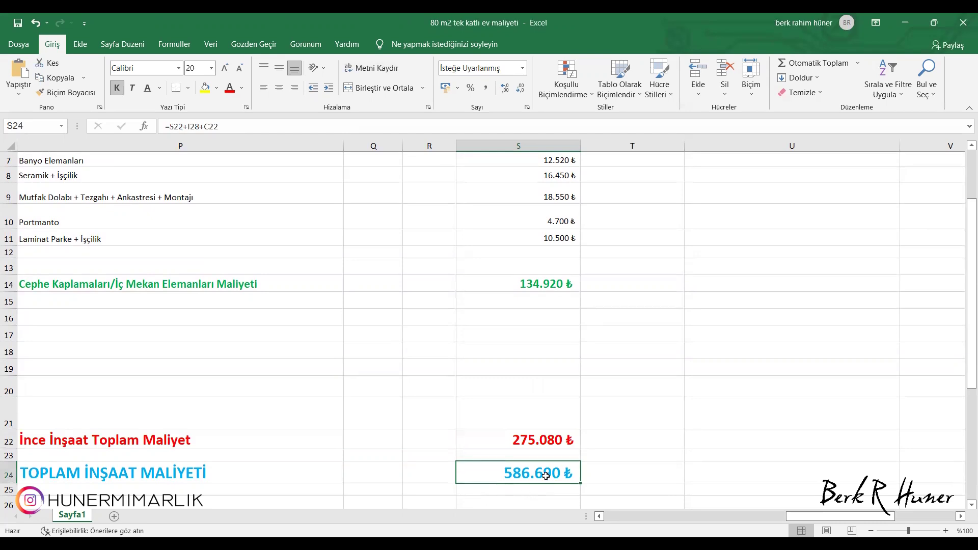